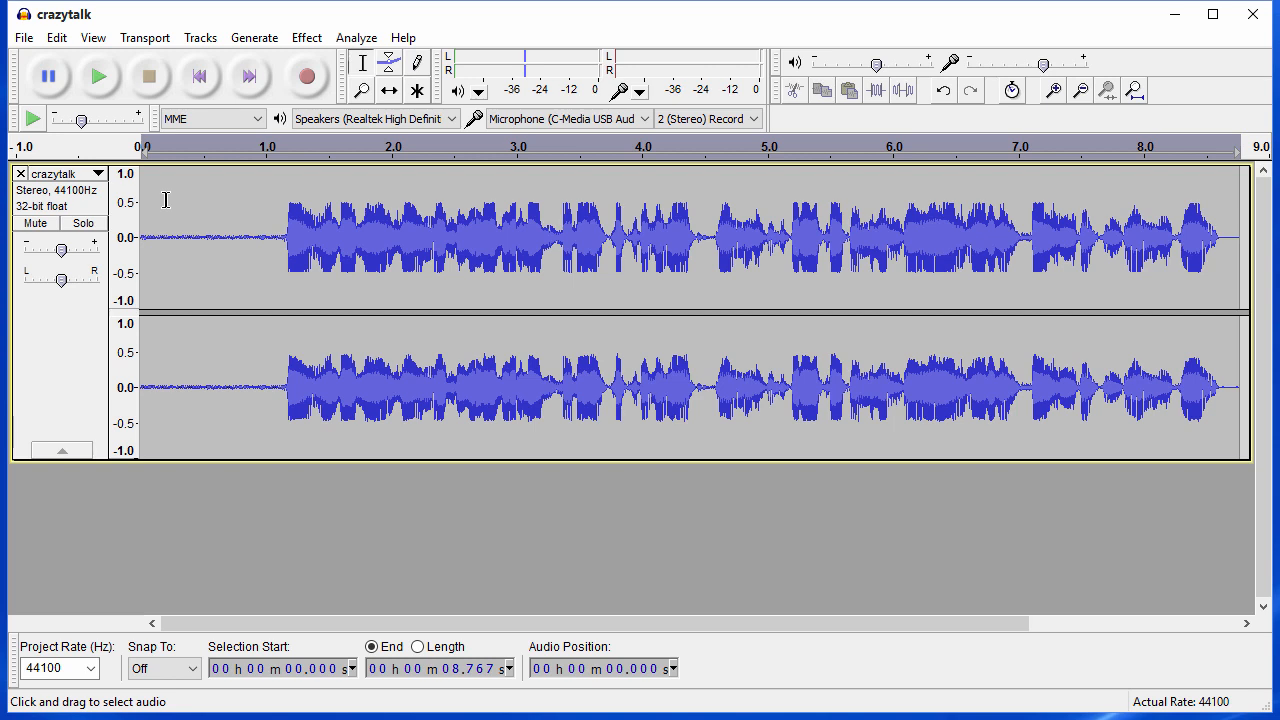
- Play the noisy crazytalk recording from near its start, then stop it
left_click(161, 199)
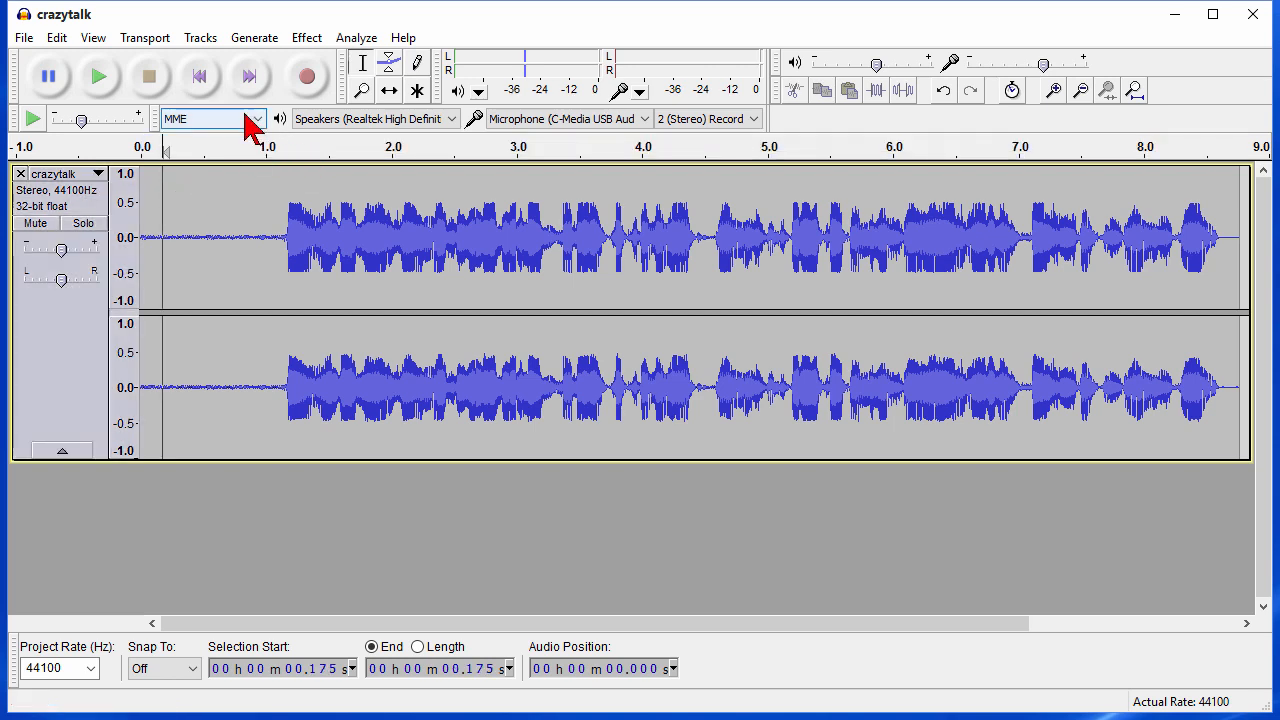
key("space")
left_click(148, 76)
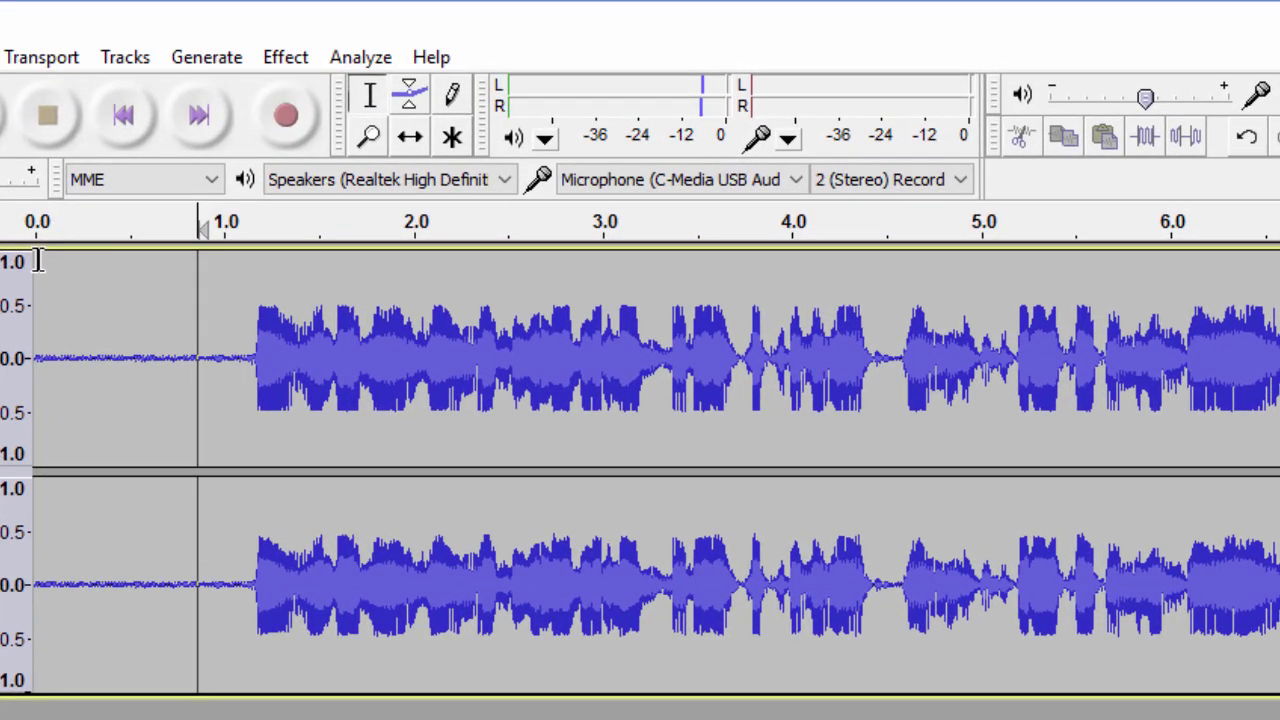
- Select the first second of hiss and capture it as the Noise Removal noise profile
left_click_drag(37, 262, 235, 260)
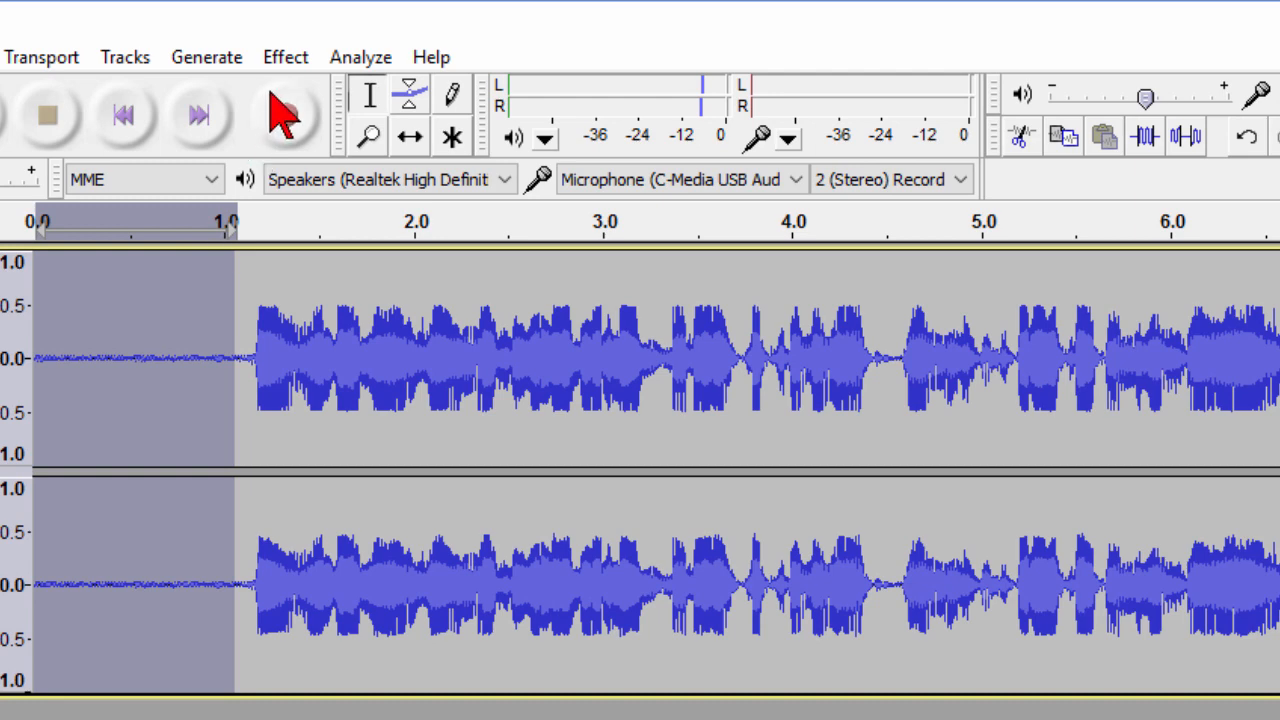
left_click(285, 57)
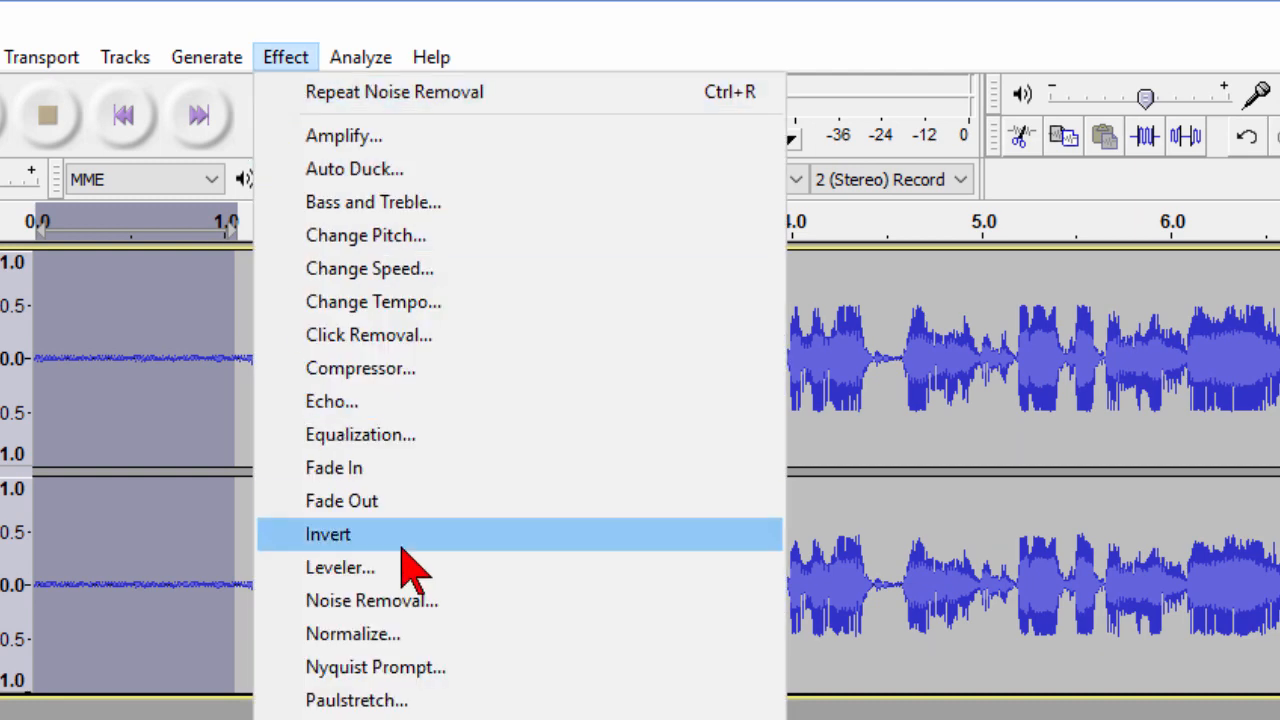
left_click(430, 612)
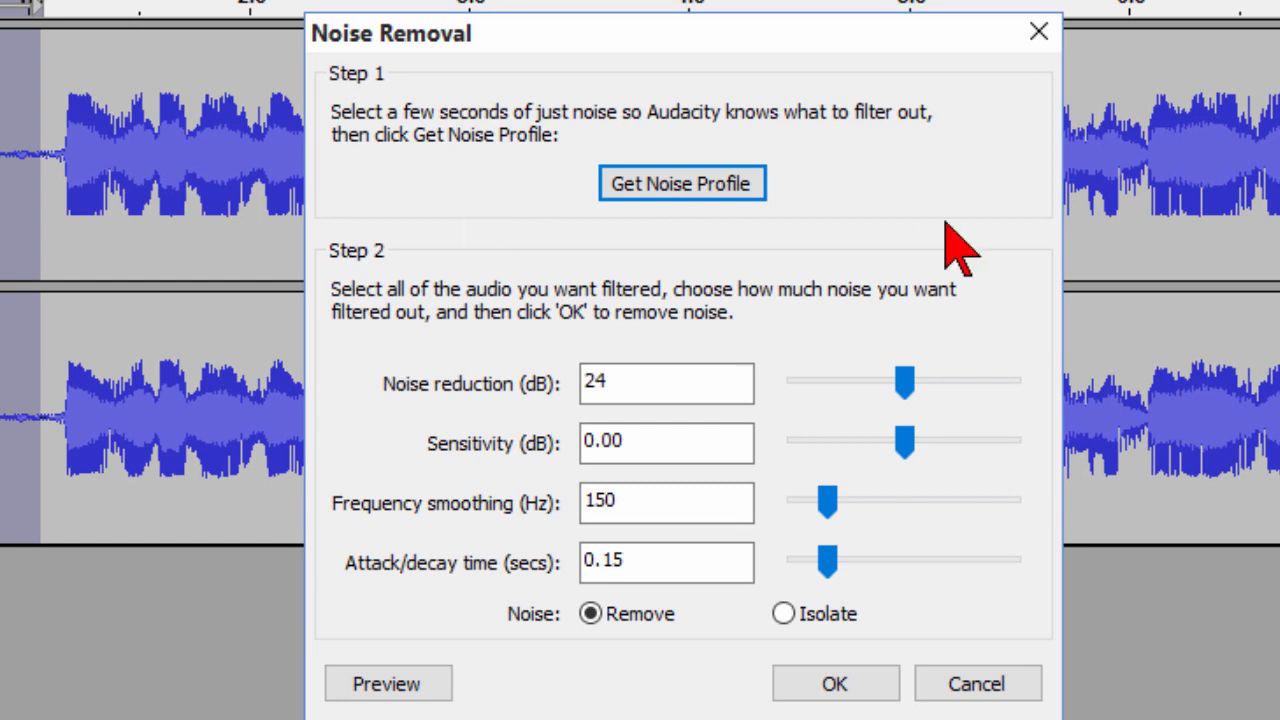
left_click(730, 210)
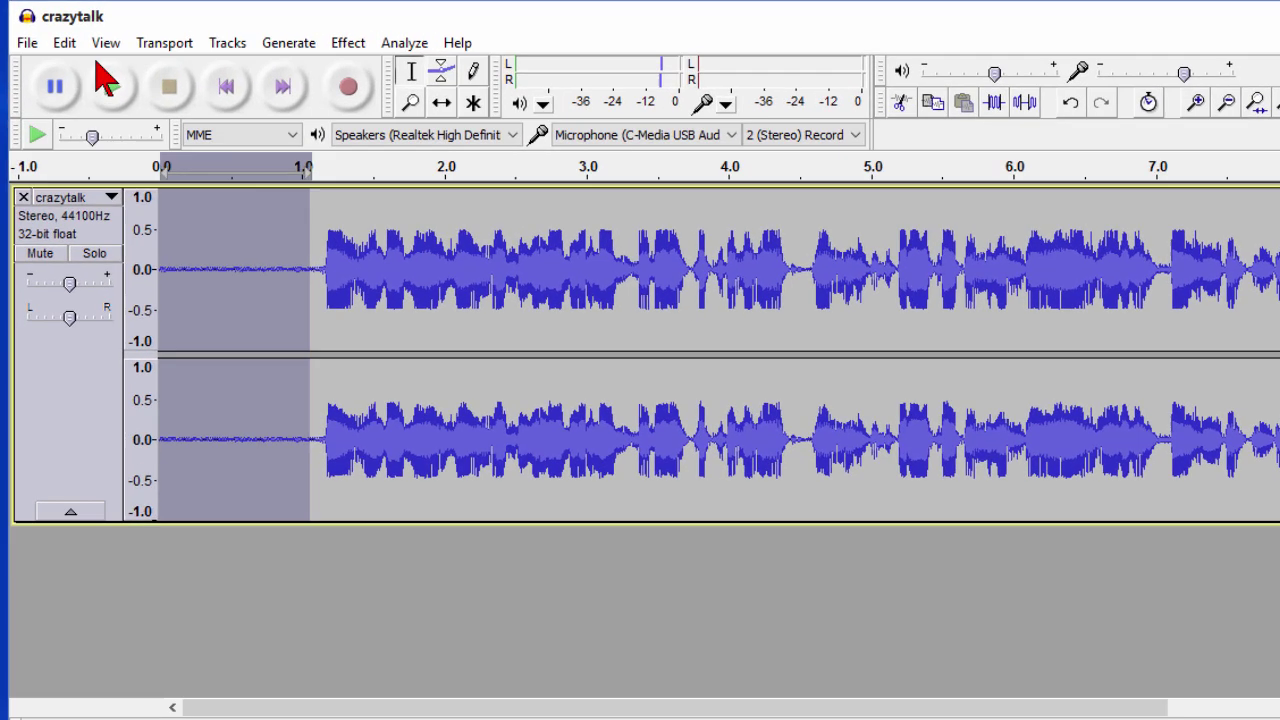
- Select the entire track and bring up the Noise Removal settings for it
left_click(56, 37)
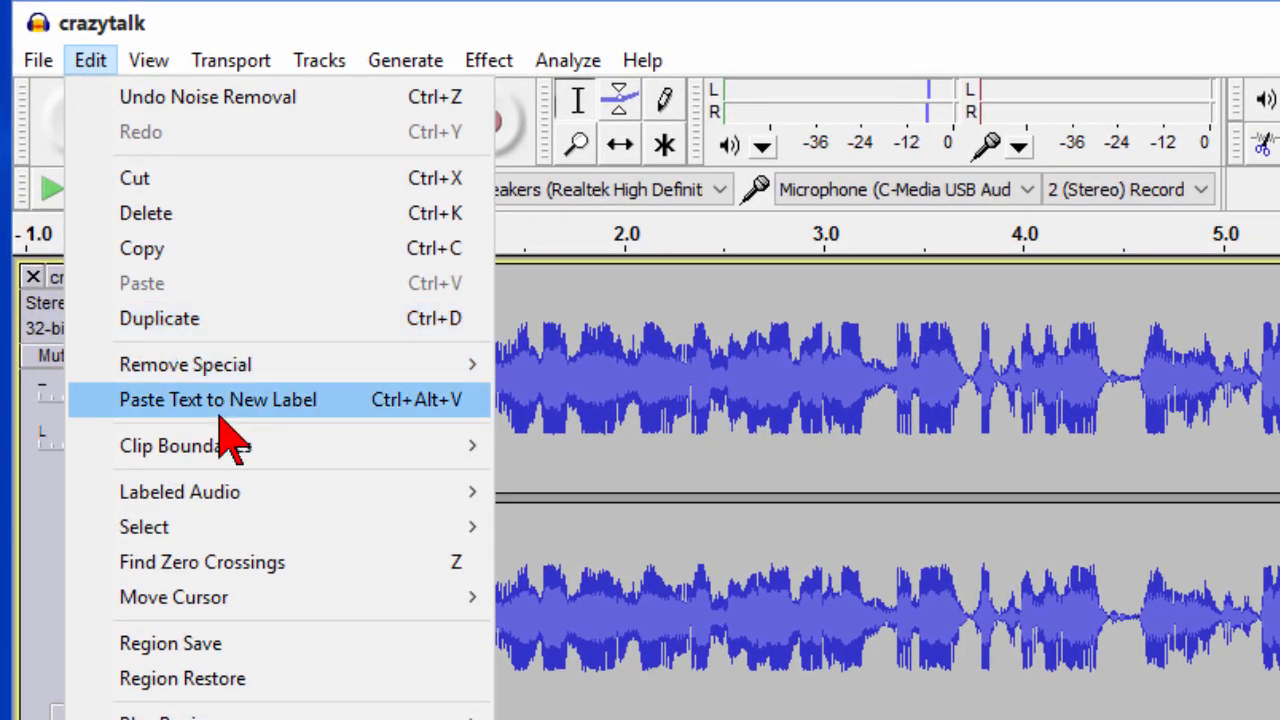
mouse_move(144, 527)
left_click(553, 527)
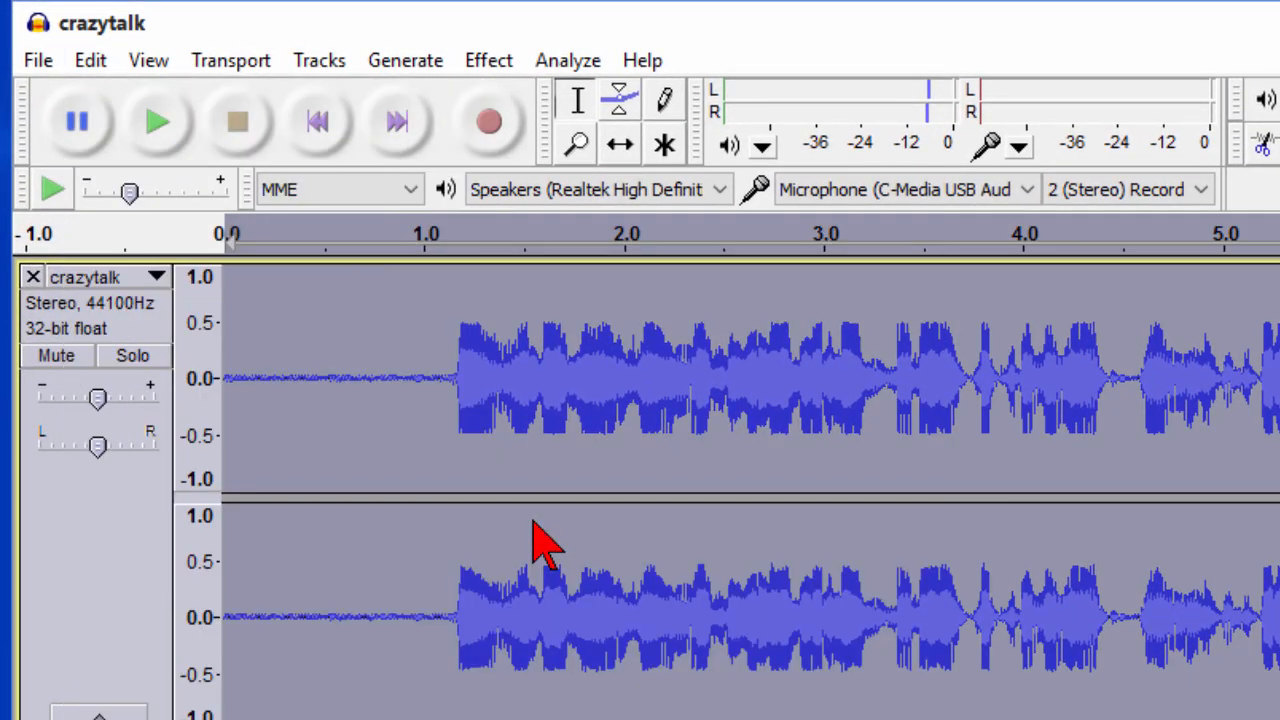
left_click(489, 60)
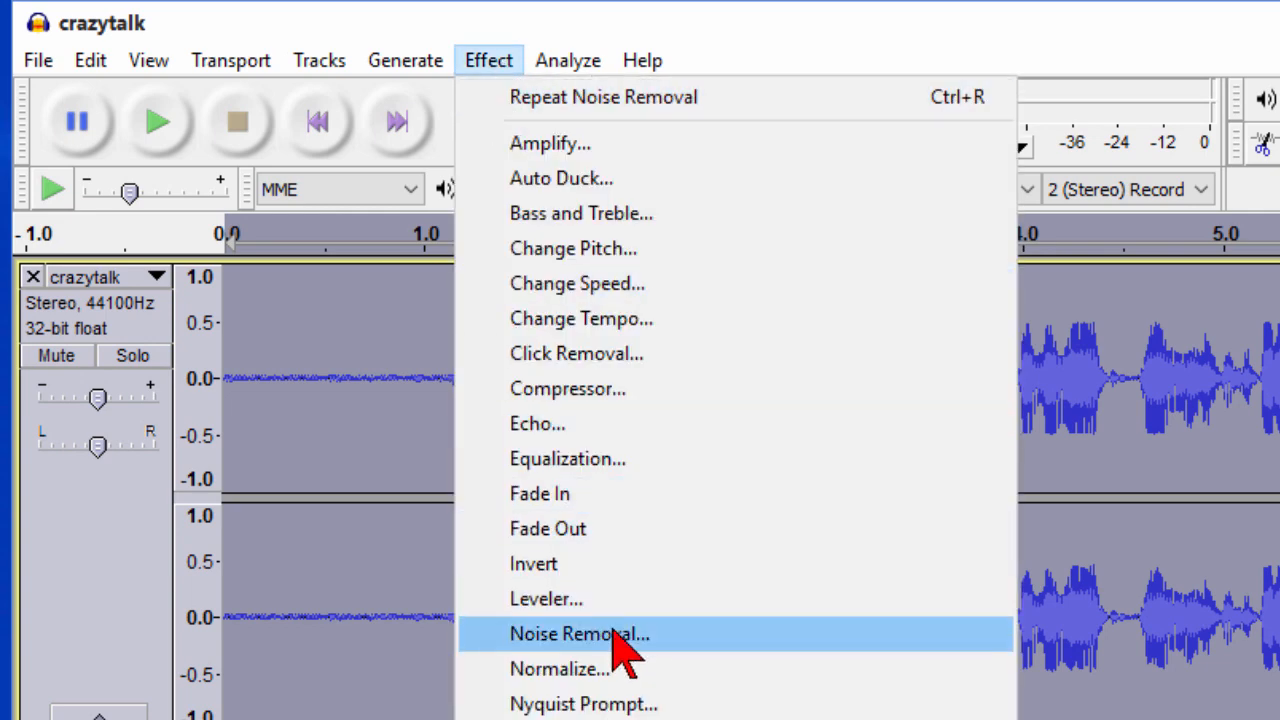
left_click(579, 633)
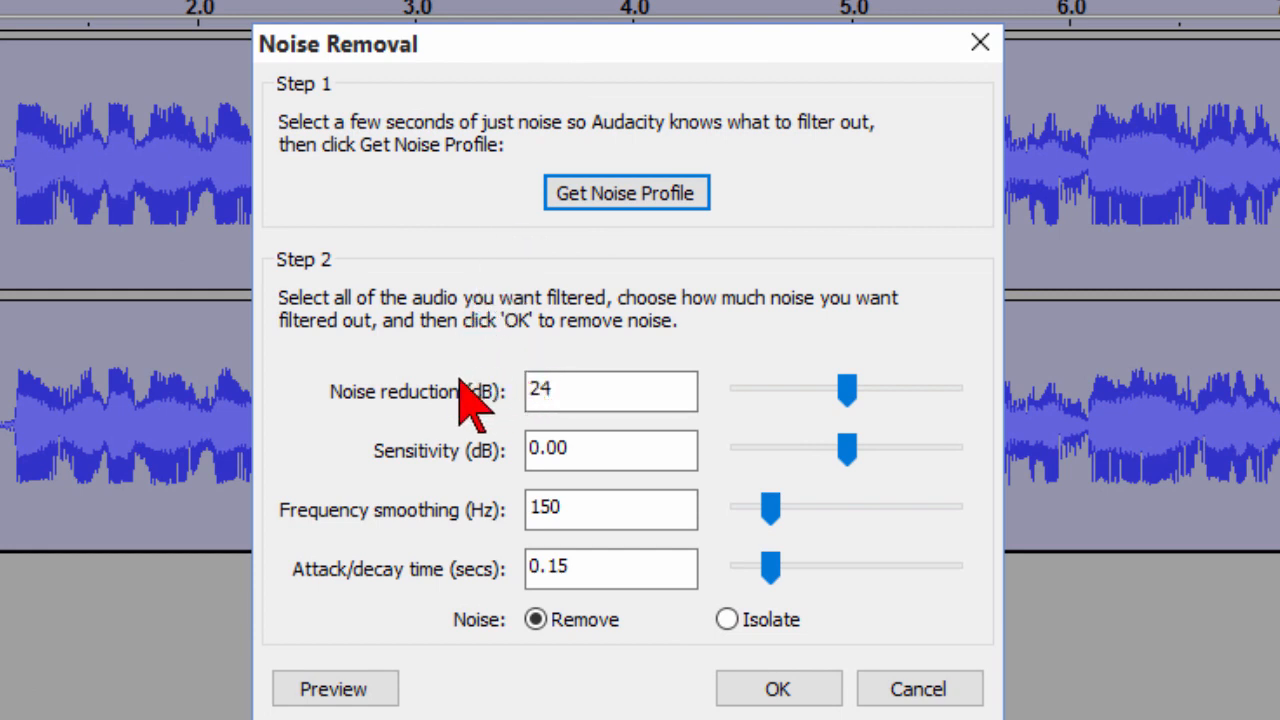
- Preview a lighter noise reduction with 210 Hz smoothing, then raise it toward 16 dB
left_click_drag(847, 393, 790, 393)
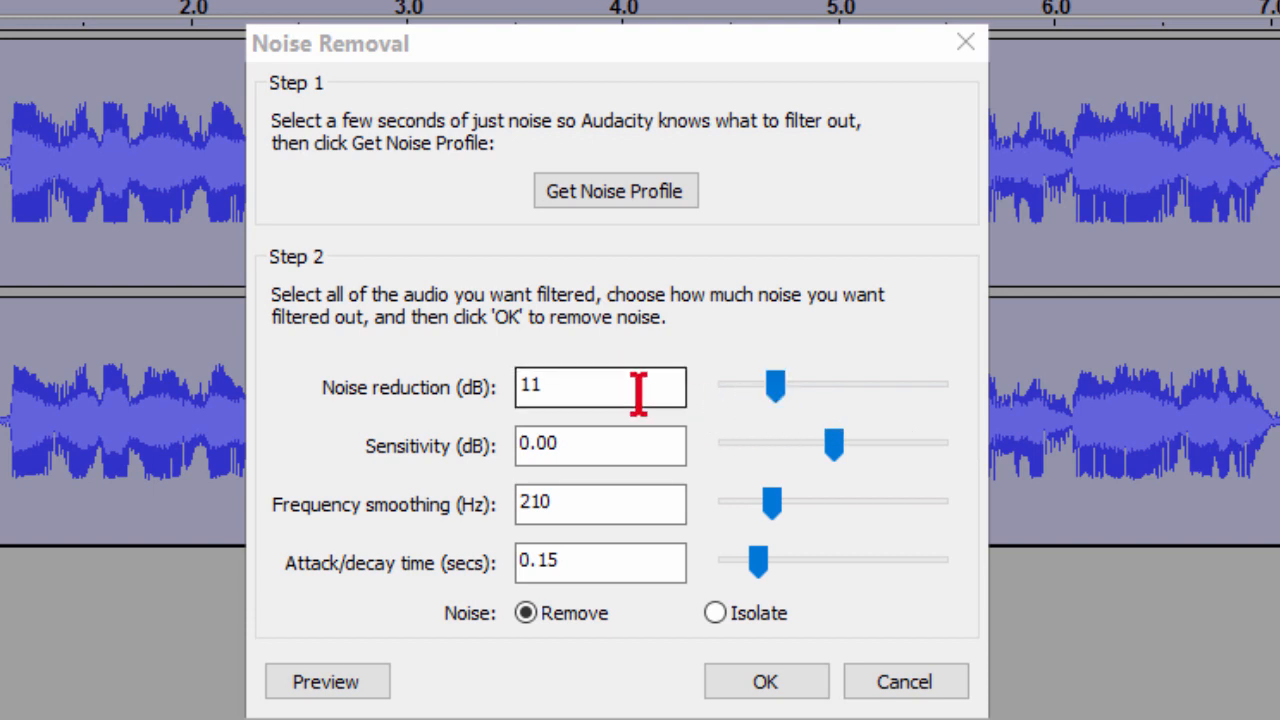
left_click(348, 690)
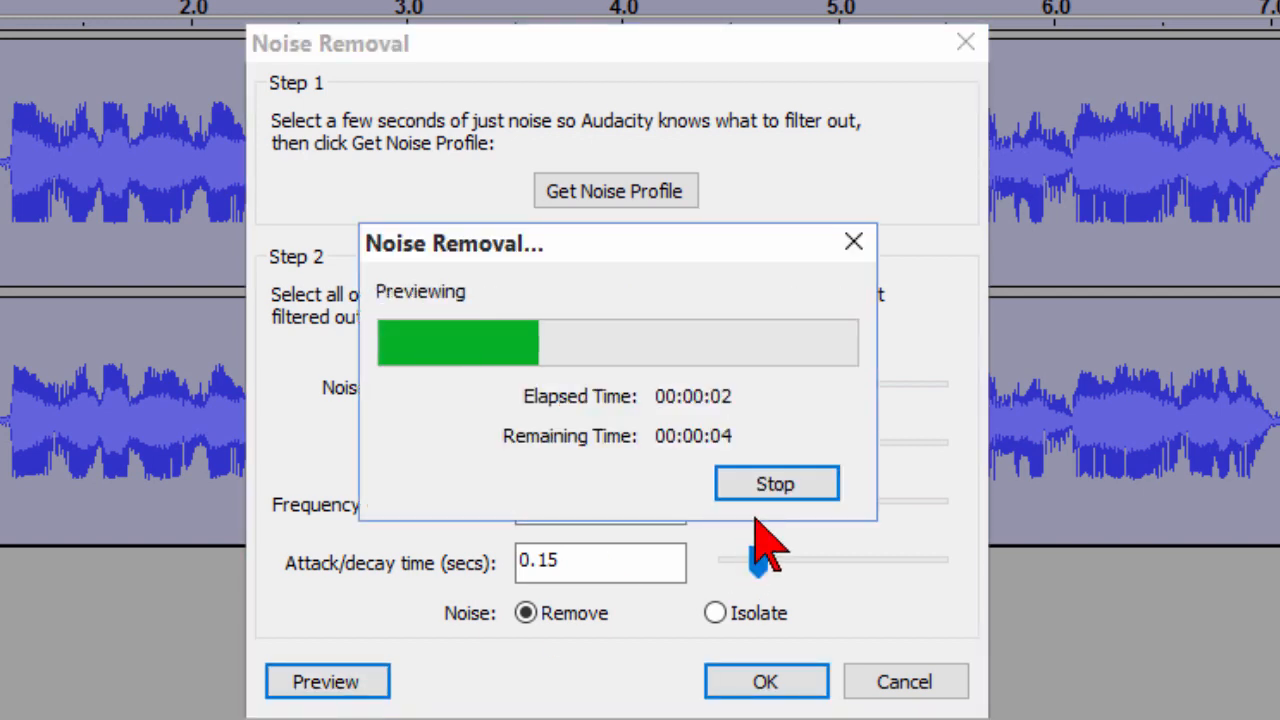
left_click(776, 484)
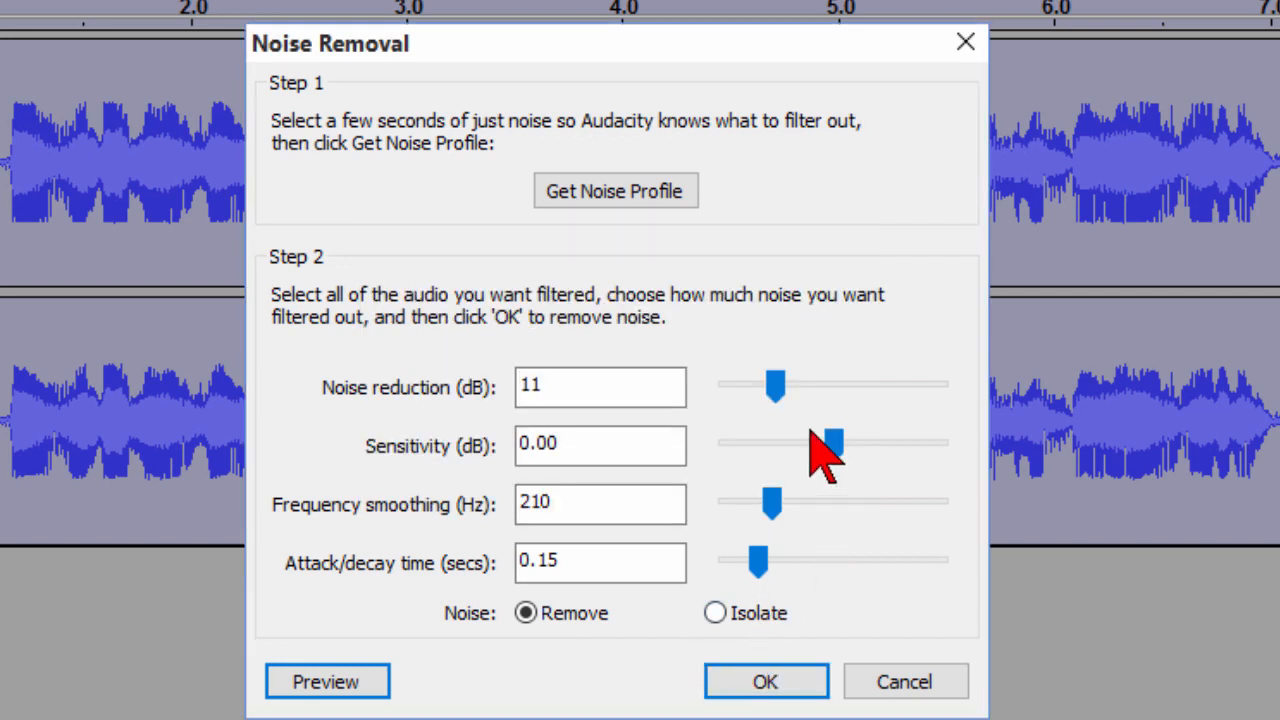
left_click_drag(776, 386, 798, 386)
- Preview the 16 and 21 dB reductions, then push the noise reduction up to about 30 dB
left_click(326, 682)
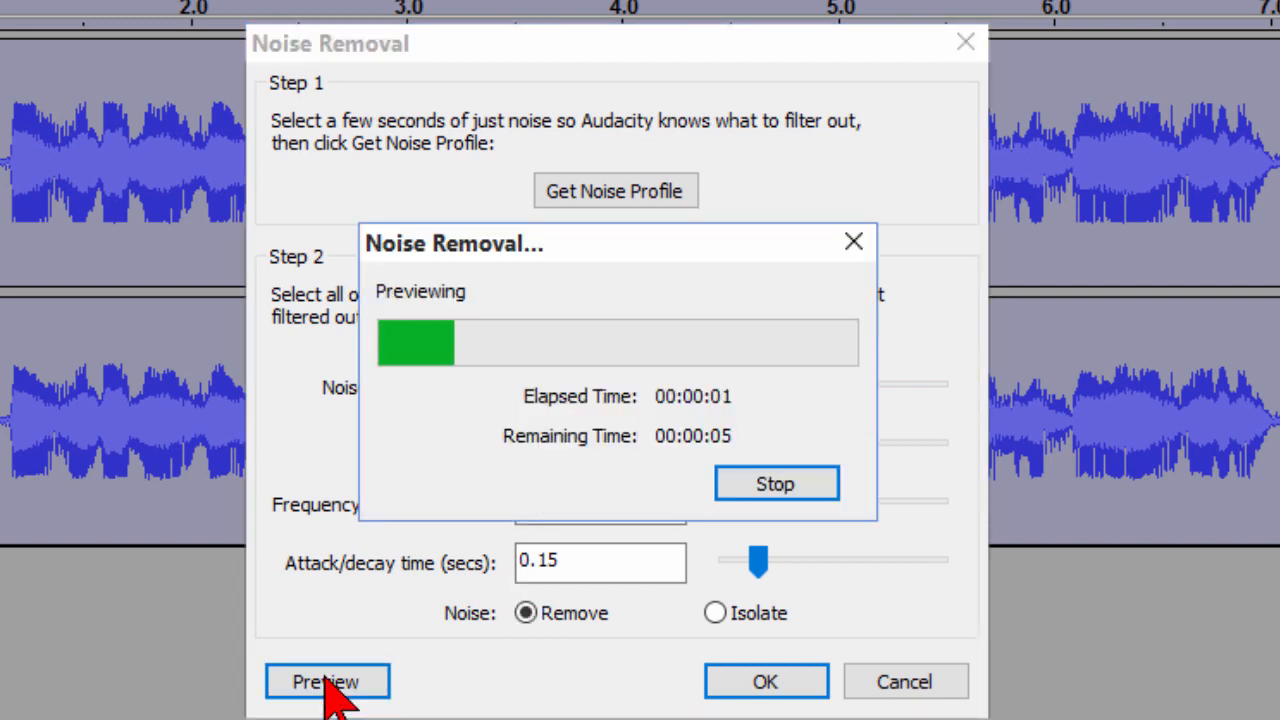
left_click(776, 483)
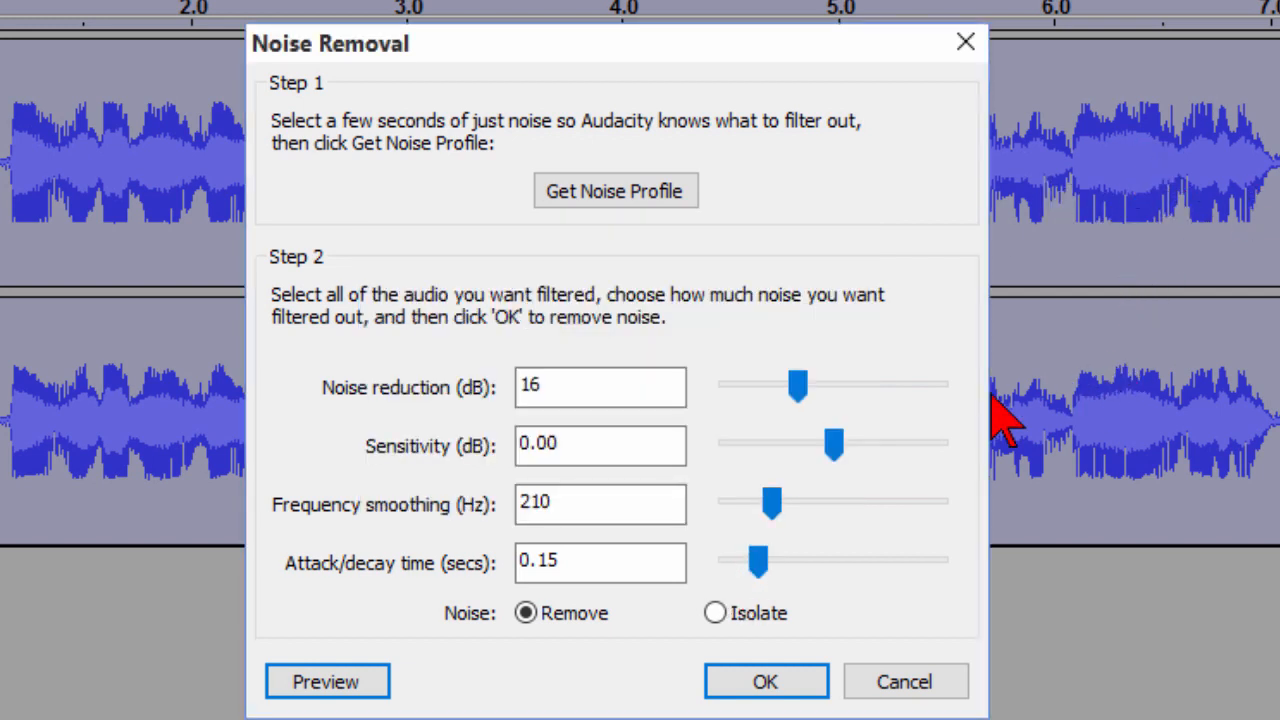
left_click_drag(797, 385, 819, 385)
left_click(327, 681)
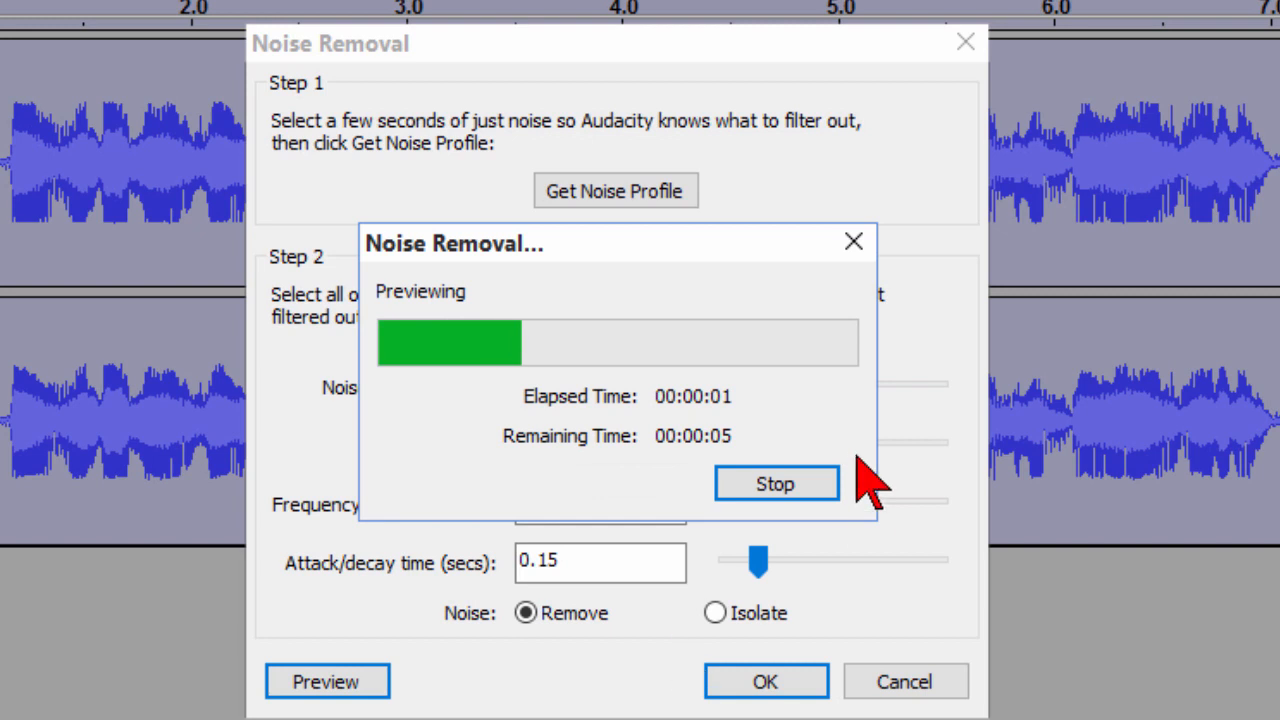
left_click(777, 484)
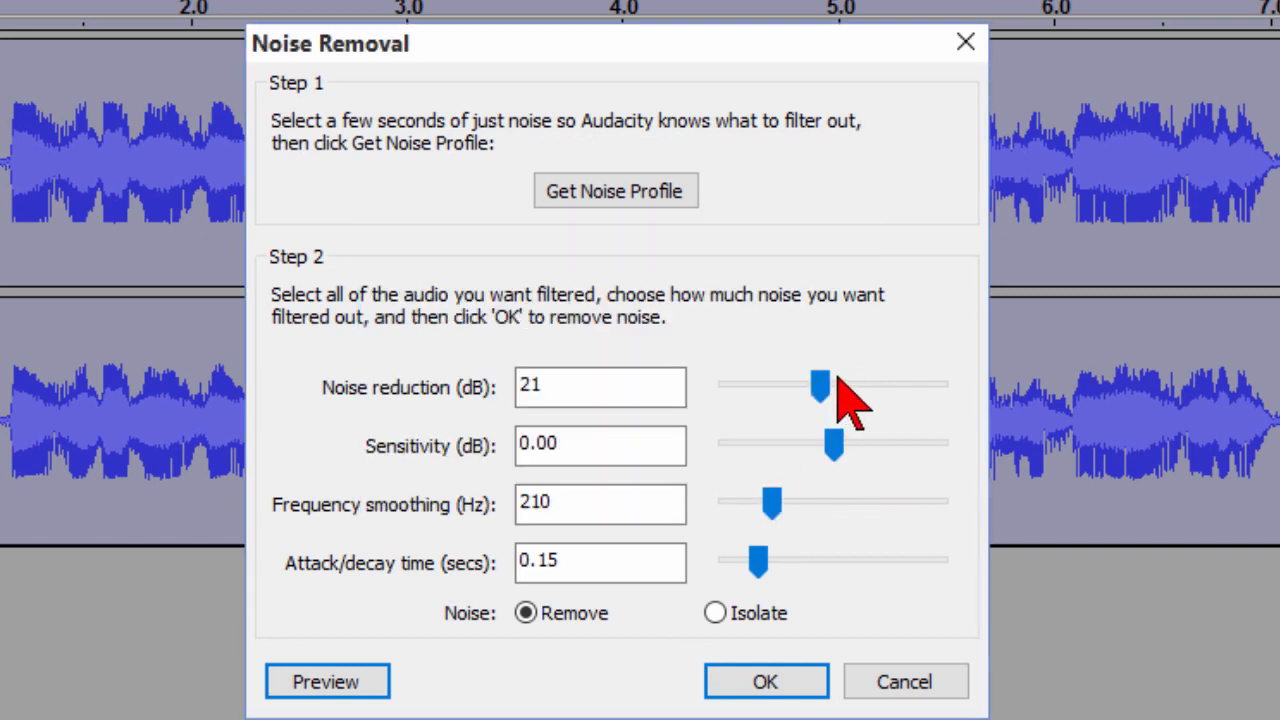
left_click_drag(820, 385, 860, 387)
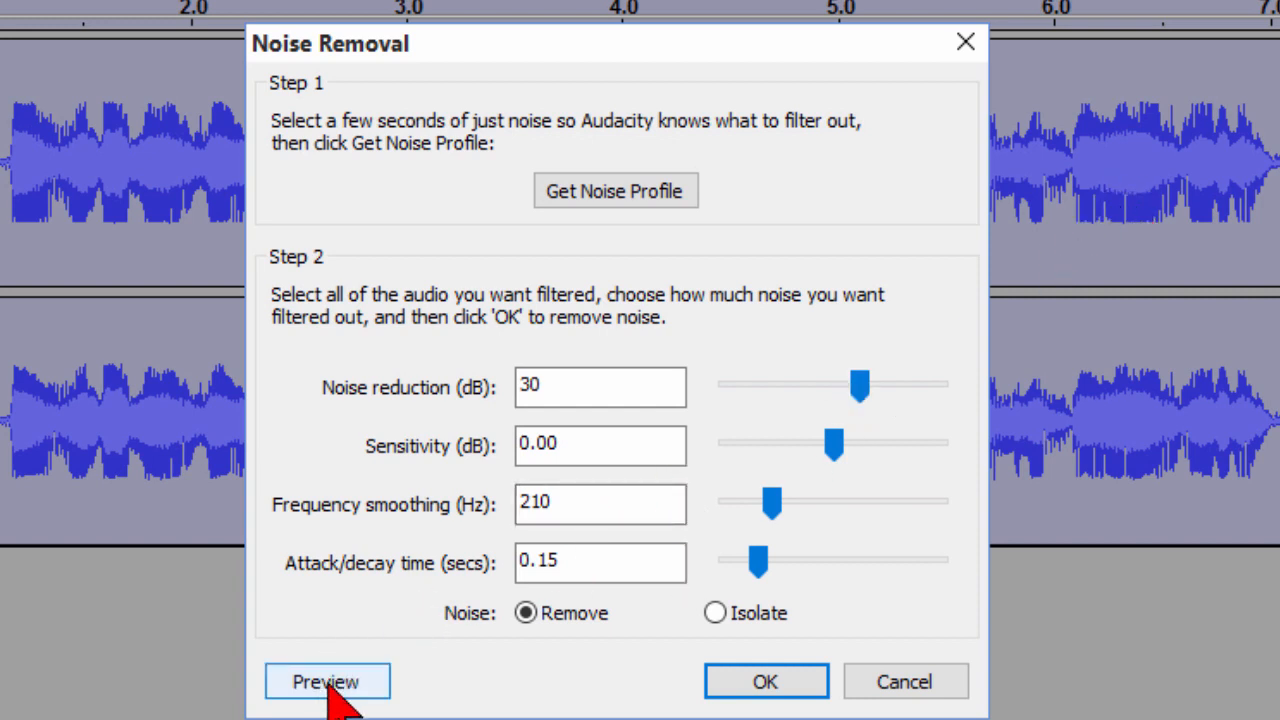
- Settle the noise reduction amount at 20 dB
left_click_drag(818, 387, 814, 387)
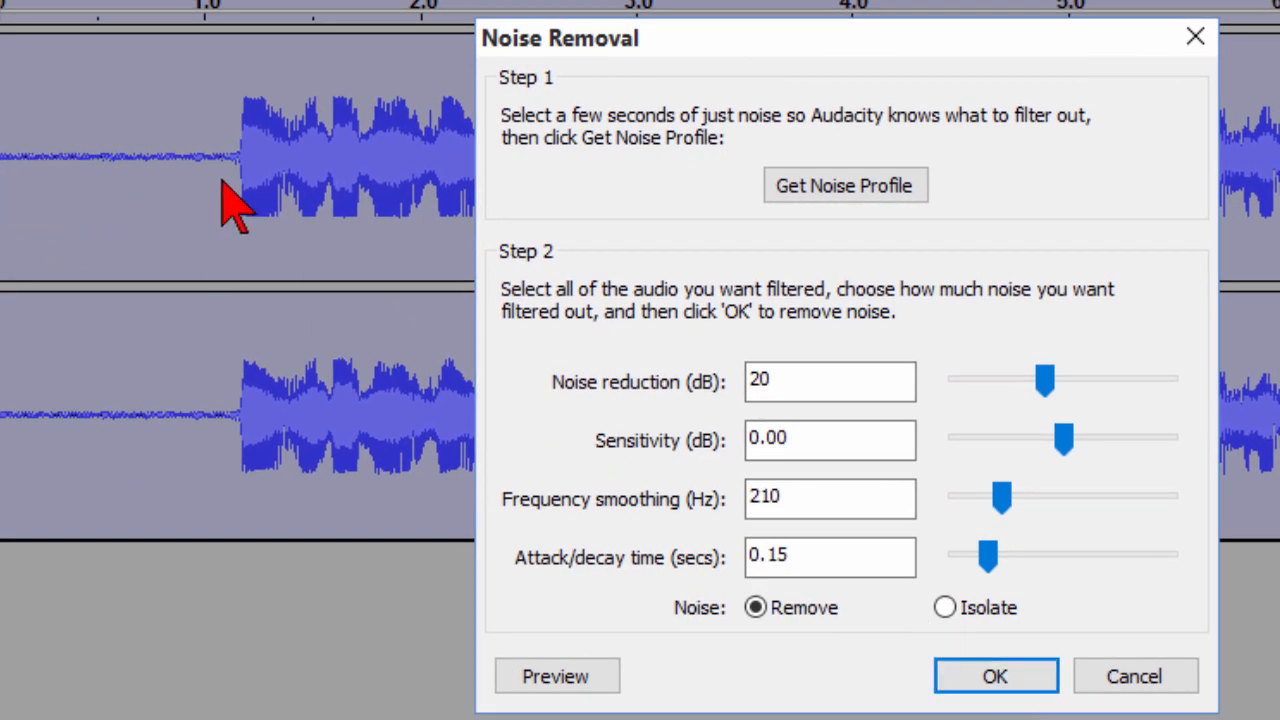
- Apply the 20 dB noise removal to the whole track and play back the cleaned audio
left_click(996, 676)
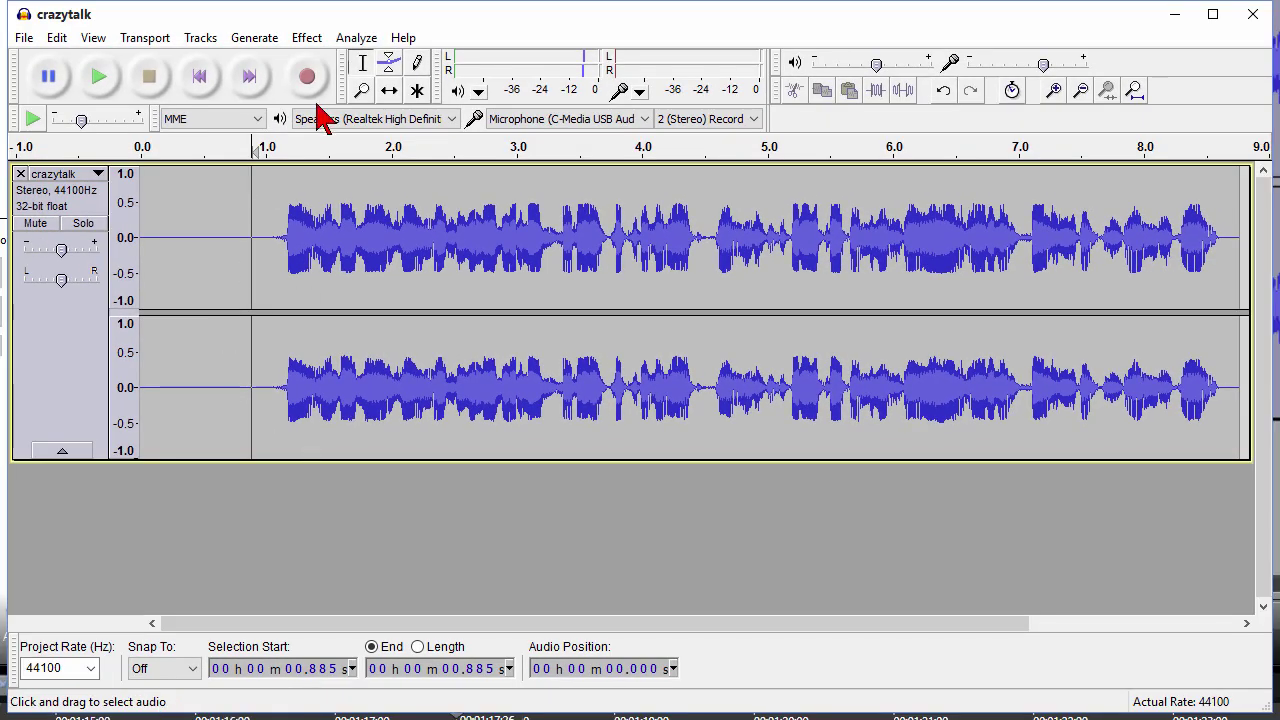
left_click(100, 76)
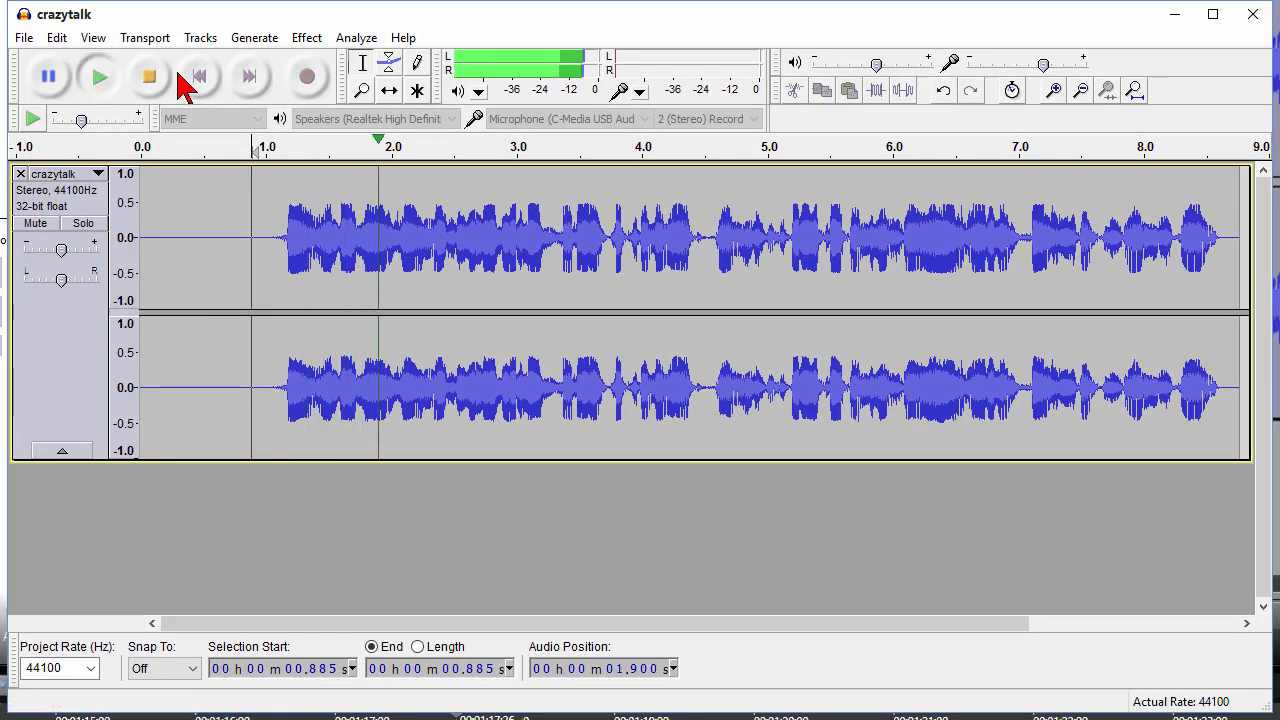
left_click(148, 76)
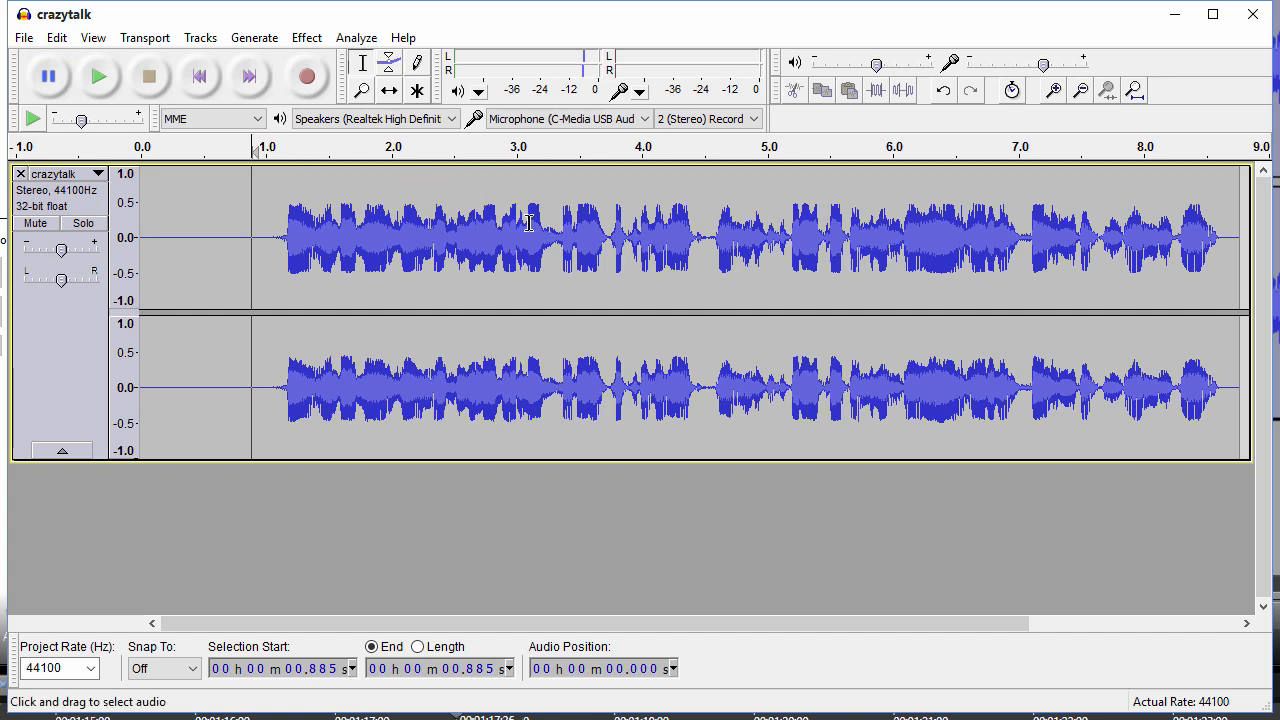